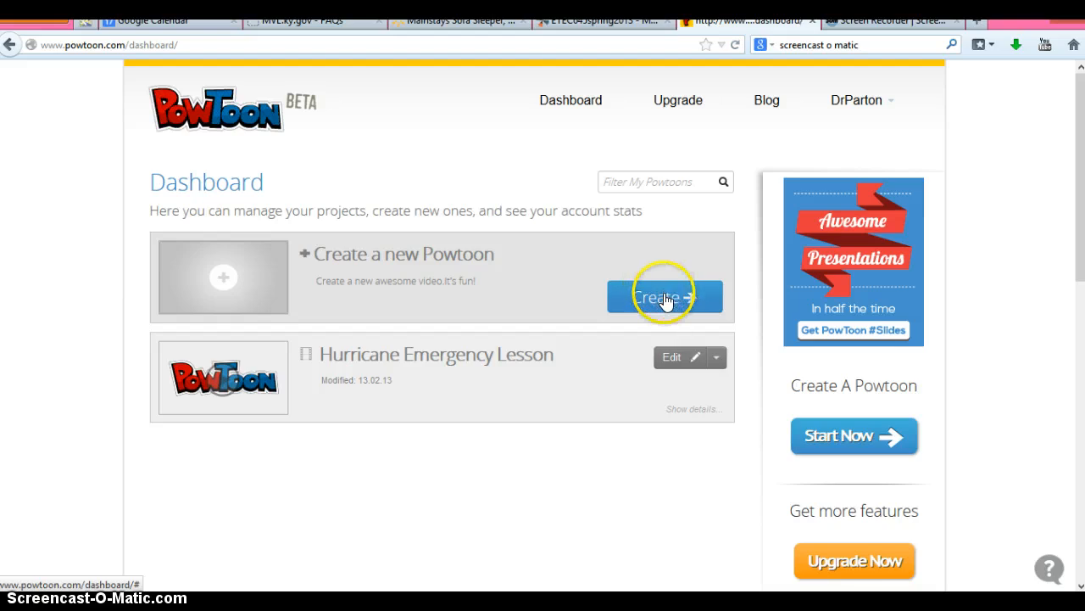
Create a new blank project and accept the suggested title 'Welcome to Morehead'
{"action": "left_click", "coordinate": [659, 292]}
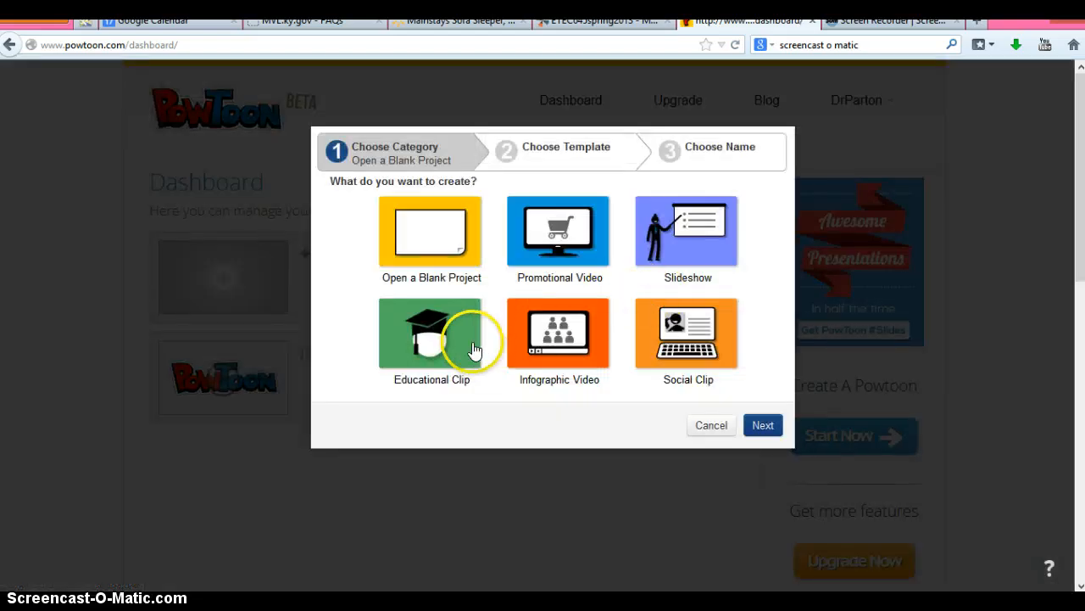
{"action": "double_click", "coordinate": [453, 227]}
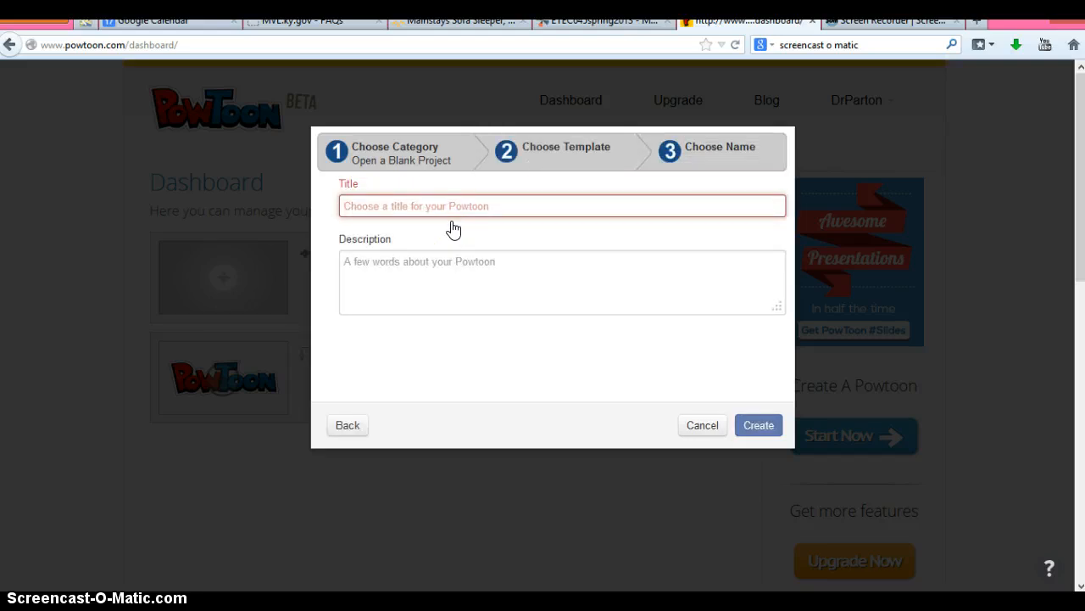
{"action": "type", "text": "Welco"}
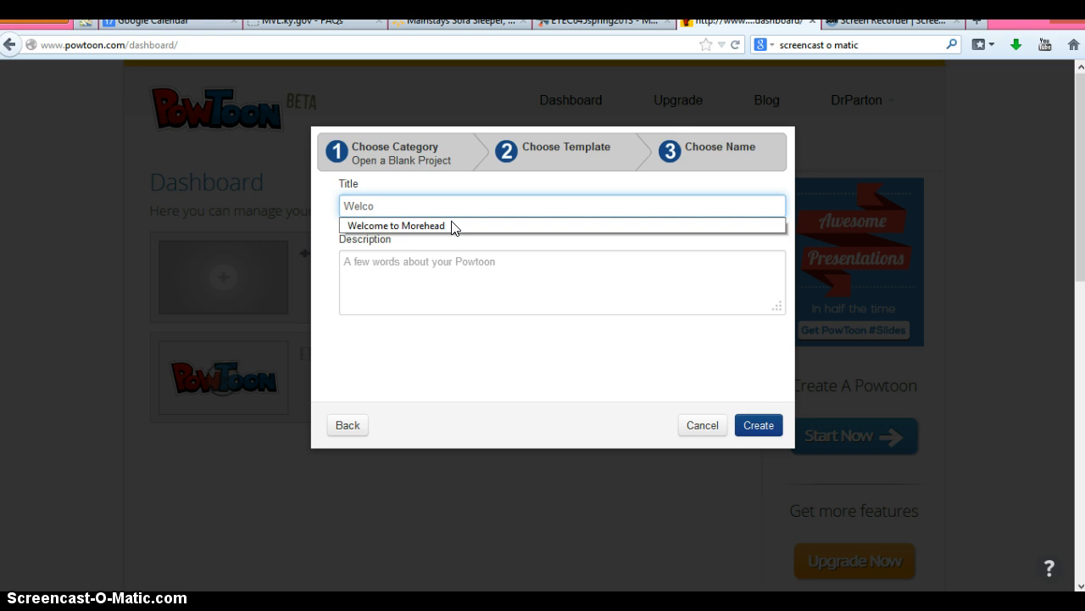
{"action": "key", "text": "Down"}
{"action": "key", "text": "Tab"}
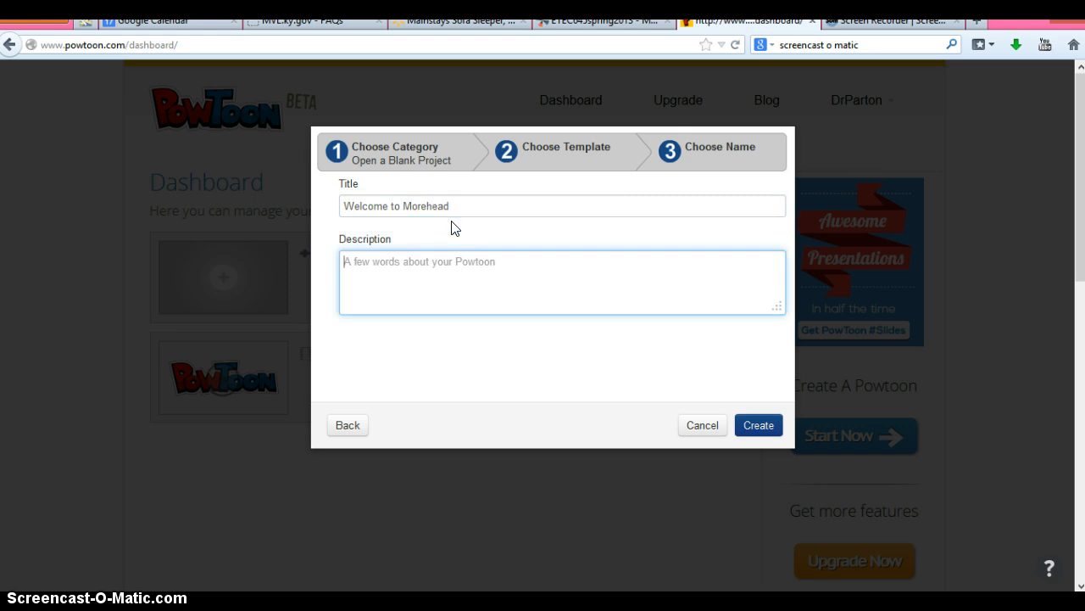
{"action": "left_click", "coordinate": [770, 424]}
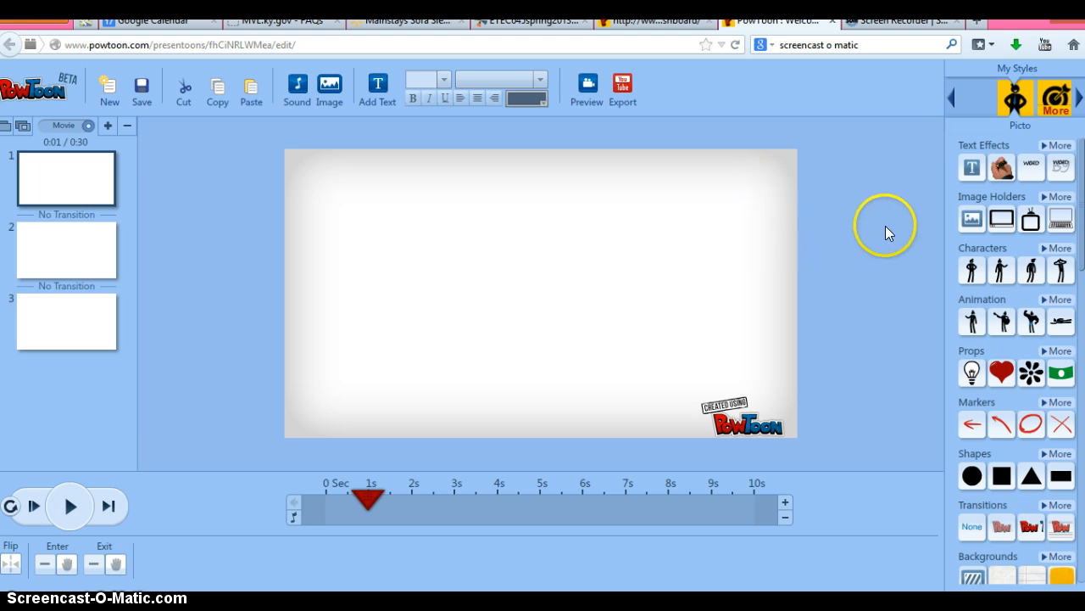
Add Hand writing text reading 'Welcome to Morehead!', ending at 9s, moved near the slide top
{"action": "left_click", "coordinate": [1003, 166]}
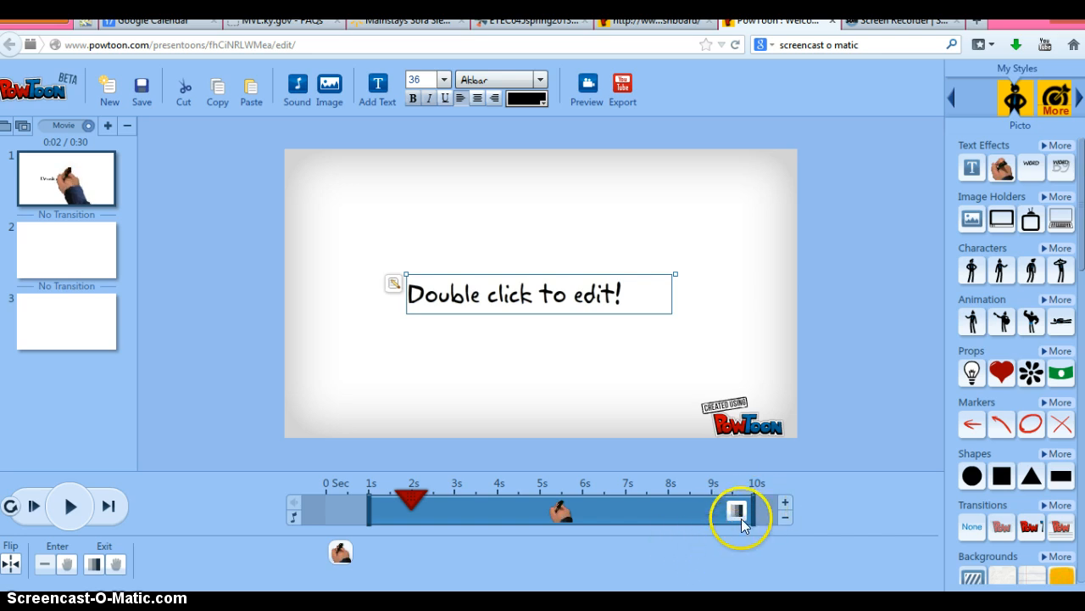
{"action": "left_click_drag", "start_coordinate": [754, 502], "coordinate": [711, 502]}
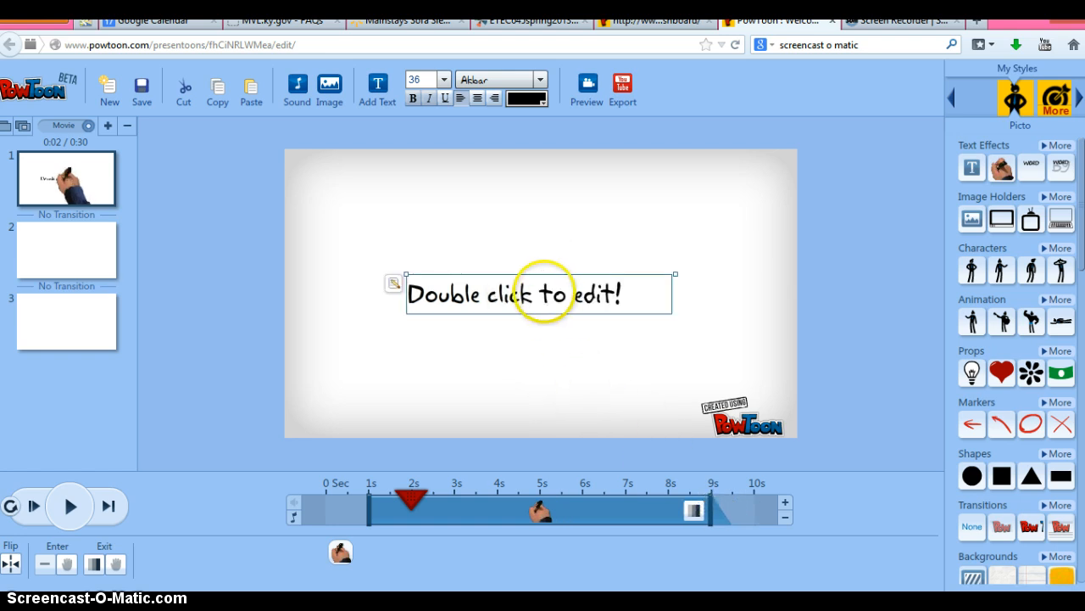
{"action": "double_click", "coordinate": [547, 294]}
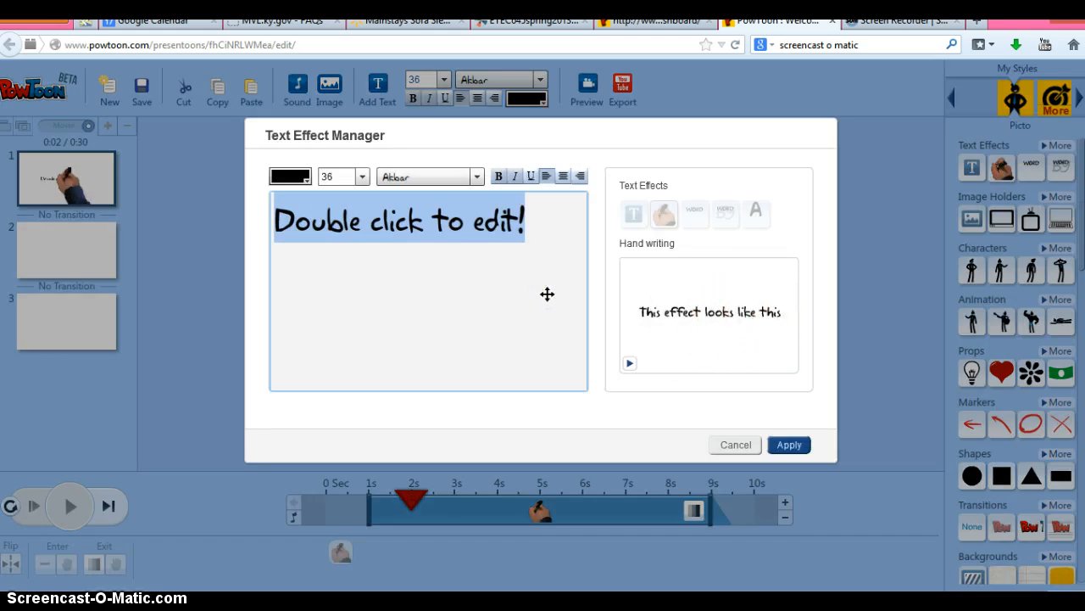
{"action": "type", "text": "Welcome to Mo"}
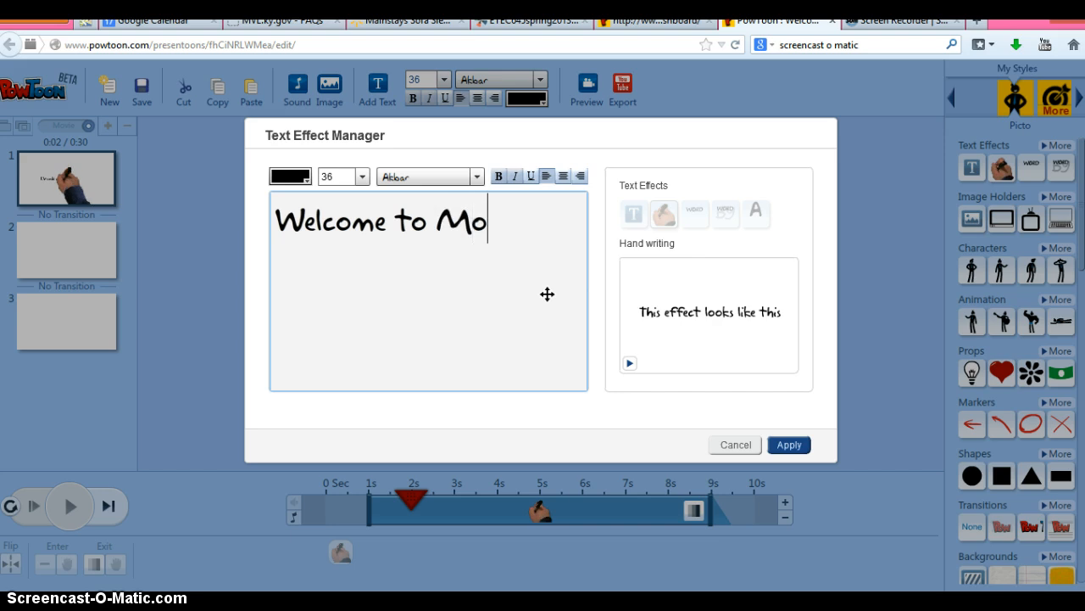
{"action": "type", "text": "rehead!"}
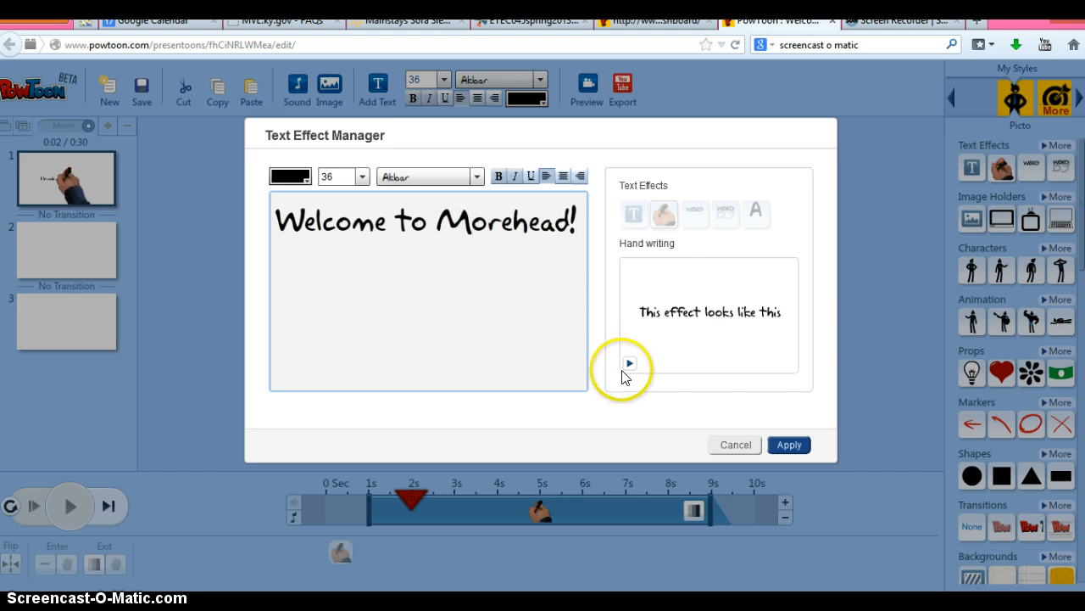
{"action": "left_click", "coordinate": [791, 441]}
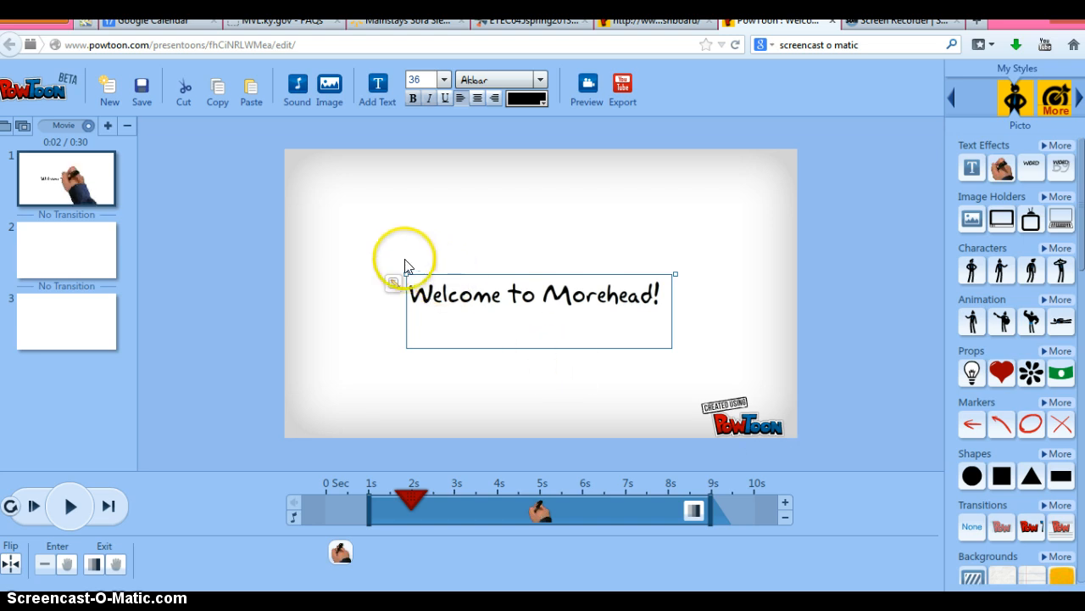
{"action": "left_click_drag", "start_coordinate": [439, 271], "coordinate": [438, 166]}
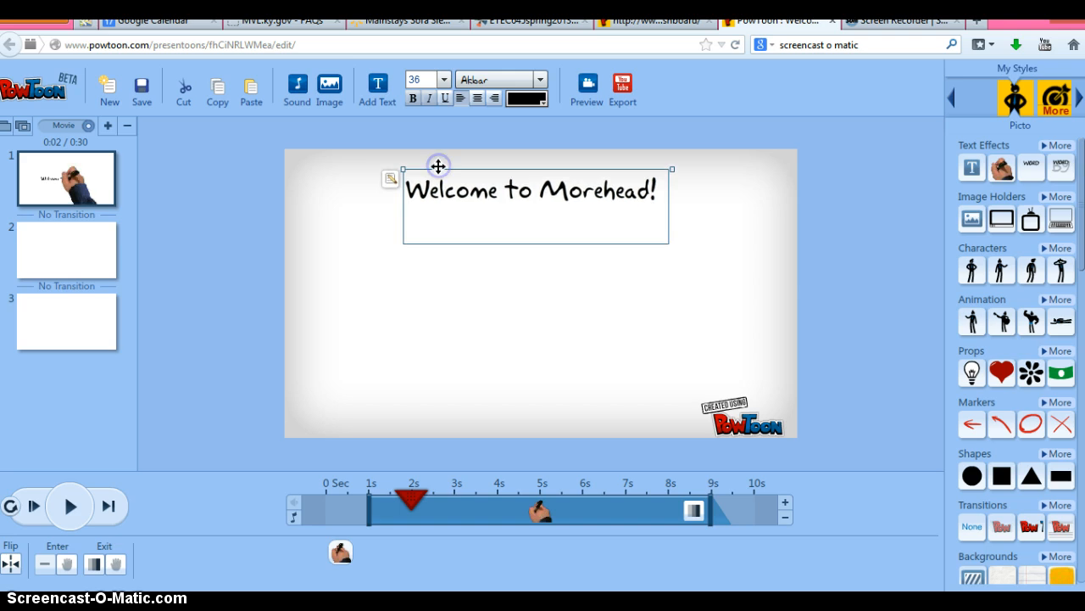
Deselect the title, show More props, and scroll down the props list
{"action": "left_click", "coordinate": [705, 275]}
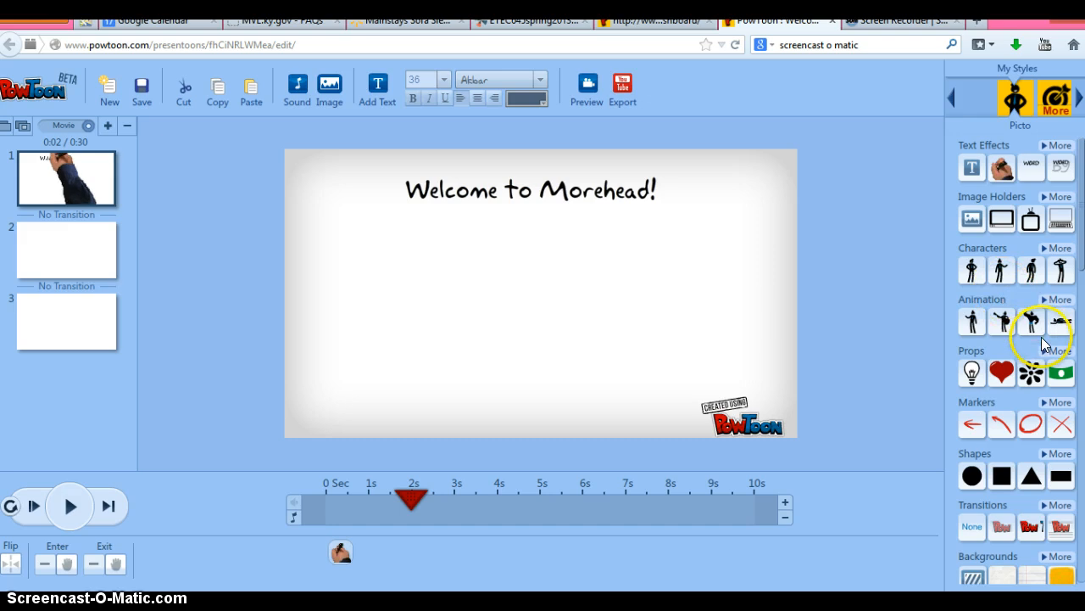
{"action": "mouse_move", "coordinate": [1030, 339]}
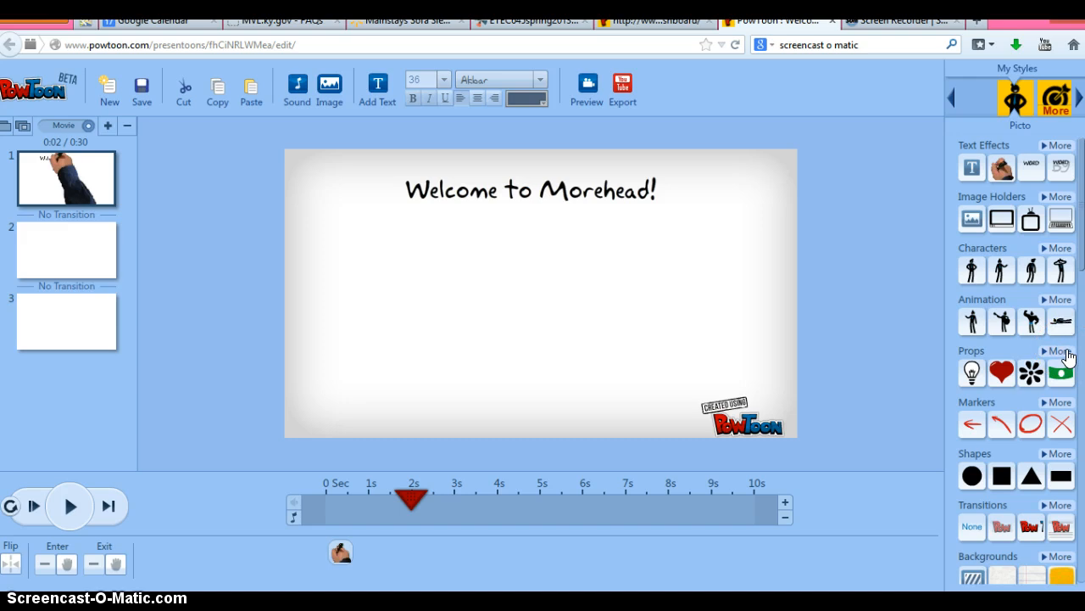
{"action": "left_click", "coordinate": [1066, 356]}
{"action": "mouse_move", "coordinate": [1070, 413]}
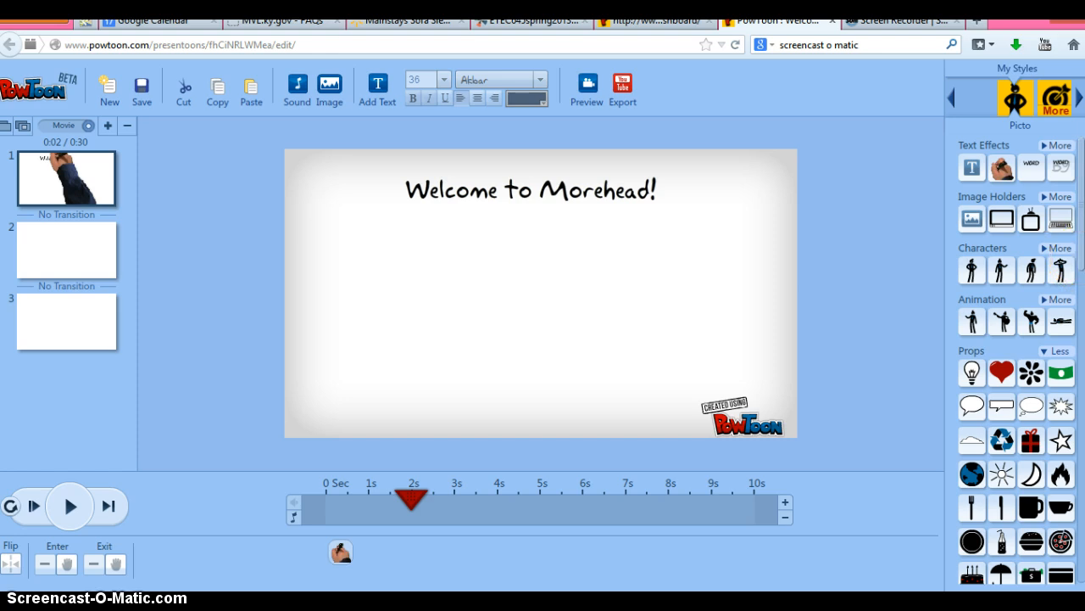
{"action": "scroll", "coordinate": [1018, 360], "scroll_direction": "down", "scroll_amount": 3}
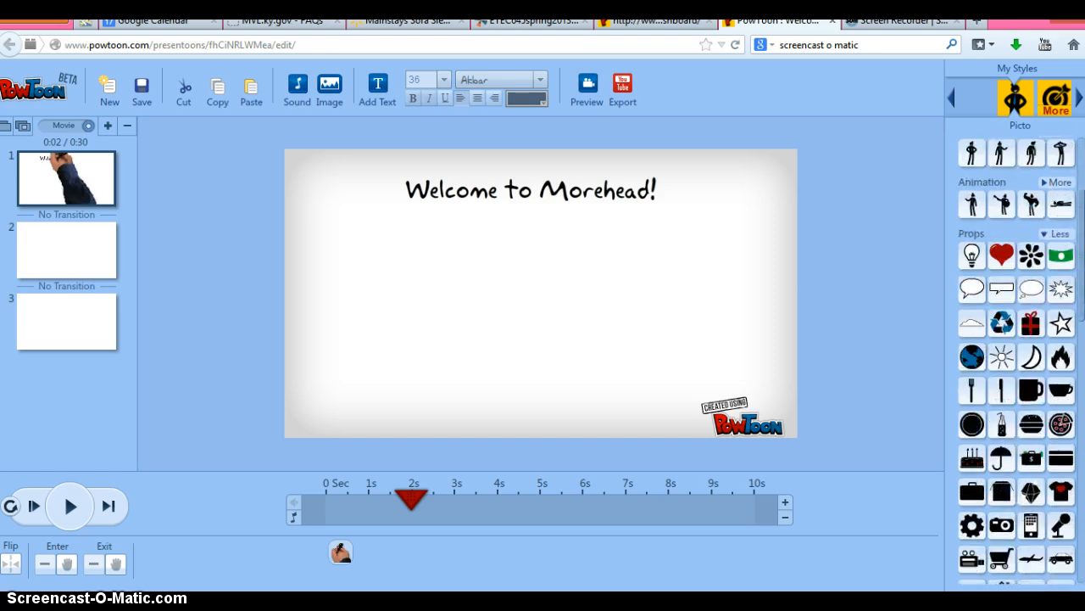
{"action": "scroll", "coordinate": [1017, 360], "scroll_direction": "down", "scroll_amount": 3}
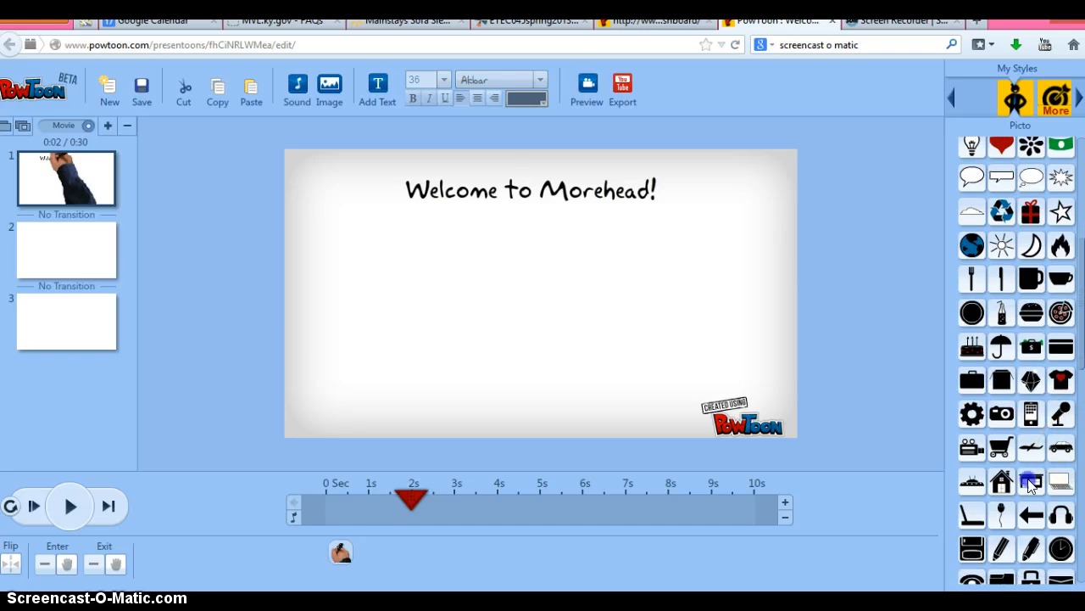
Place the Store building prop at the bottom centre, starting at 1s, then scrub back to 1.5s
{"action": "left_click", "coordinate": [1031, 484]}
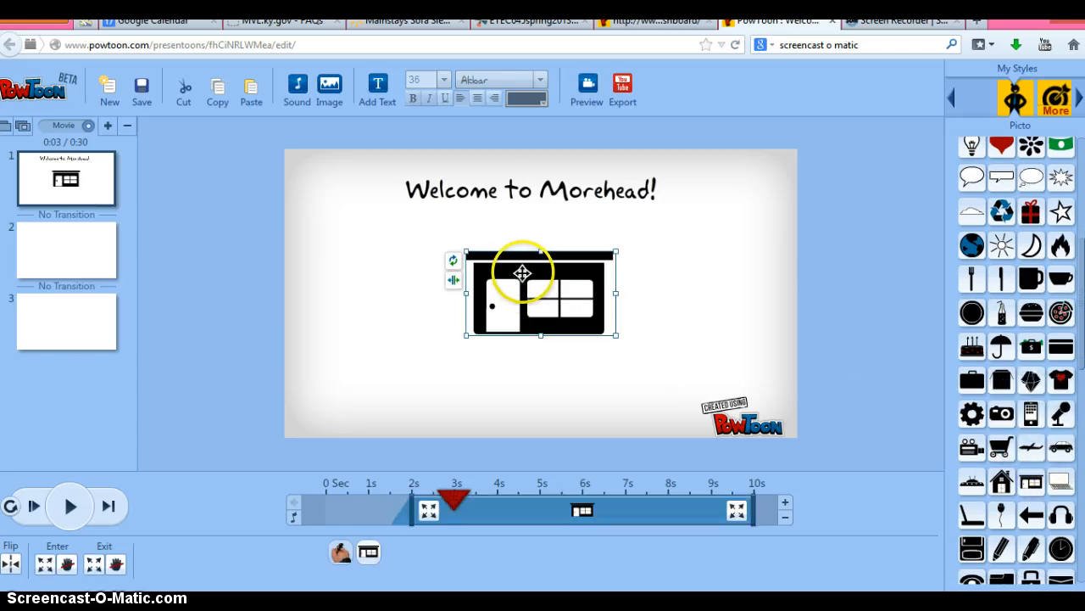
{"action": "left_click_drag", "start_coordinate": [527, 274], "coordinate": [534, 377]}
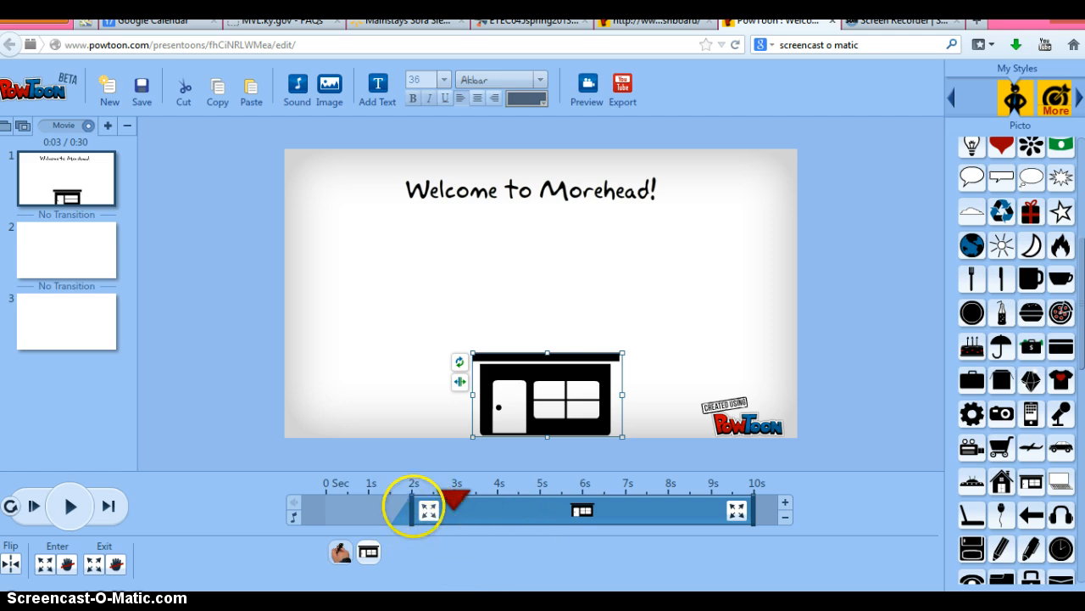
{"action": "left_click_drag", "start_coordinate": [410, 506], "coordinate": [370, 509]}
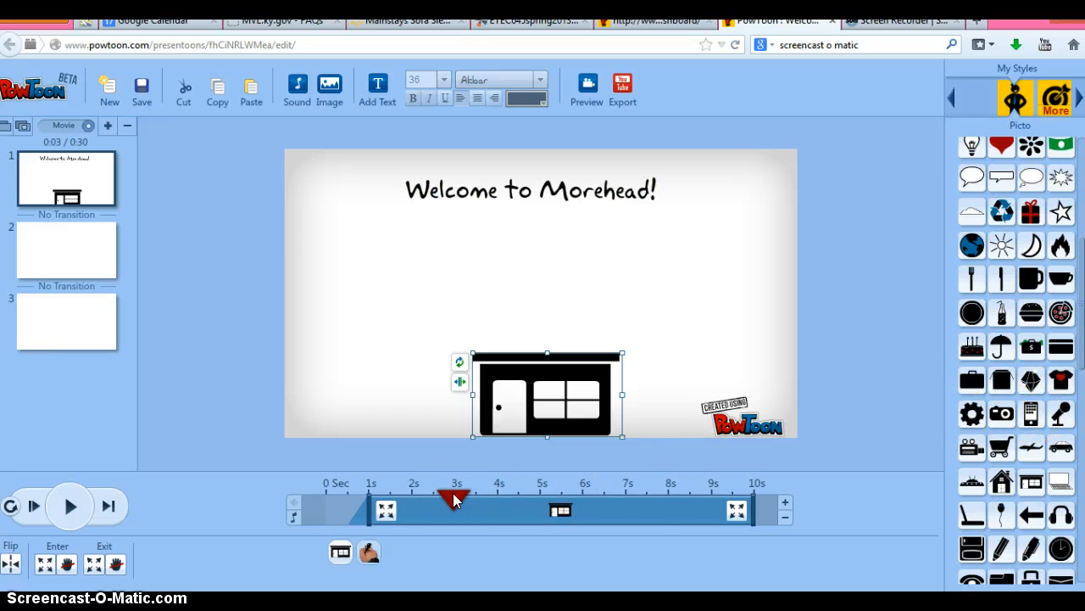
{"action": "mouse_move", "coordinate": [475, 497]}
{"action": "left_mouse_down"}
{"action": "mouse_move", "coordinate": [399, 498]}
{"action": "mouse_move", "coordinate": [444, 496]}
{"action": "mouse_move", "coordinate": [413, 499]}
{"action": "left_mouse_up"}
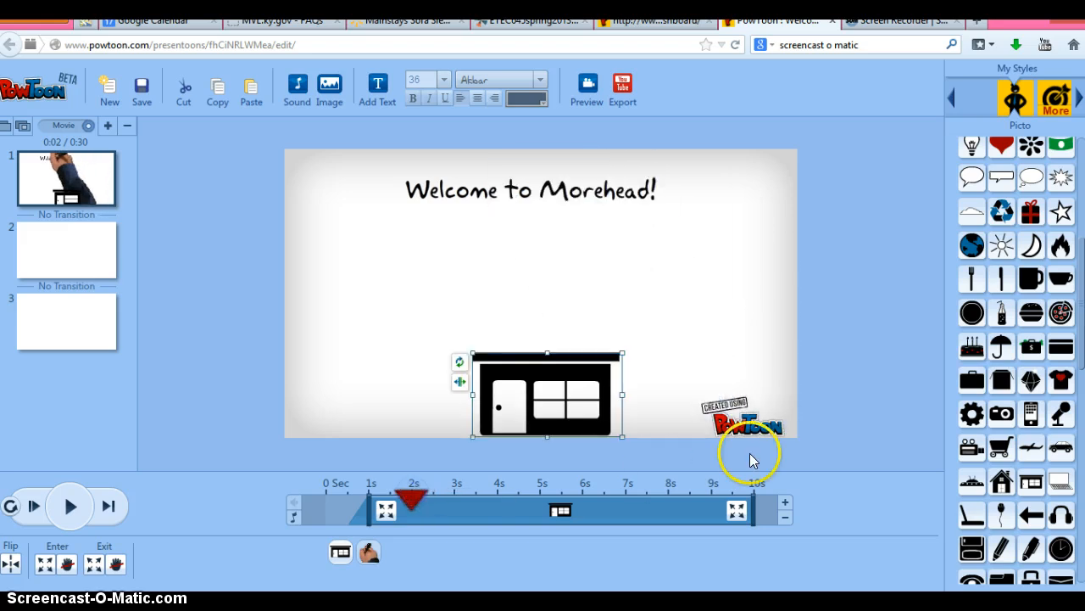
Add the airplane prop at the upper left with a Left entrance effect
{"action": "left_click", "coordinate": [1035, 451]}
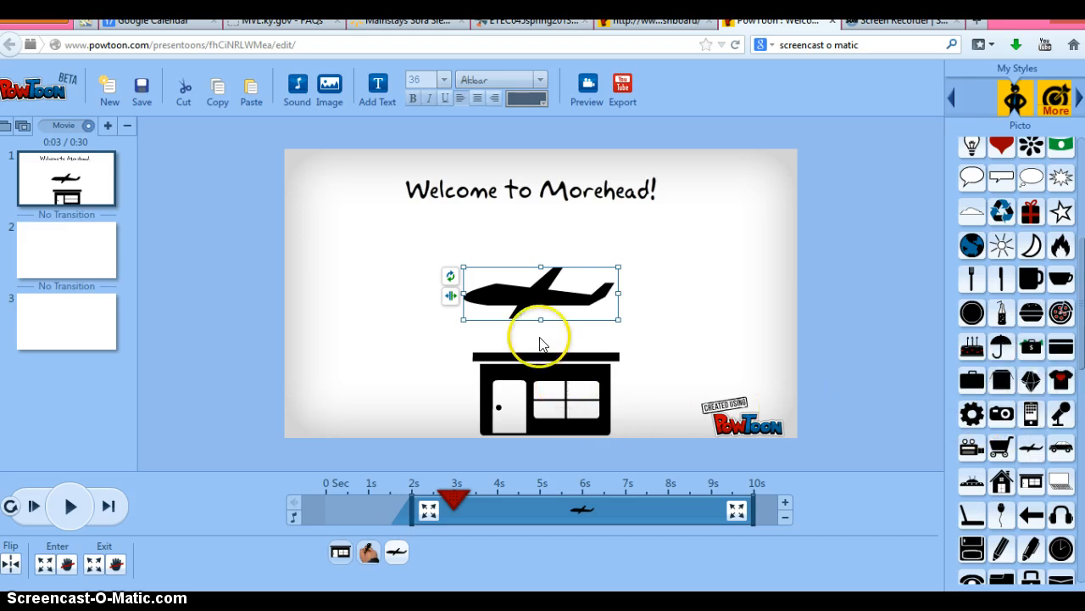
{"action": "left_click_drag", "start_coordinate": [534, 295], "coordinate": [383, 254]}
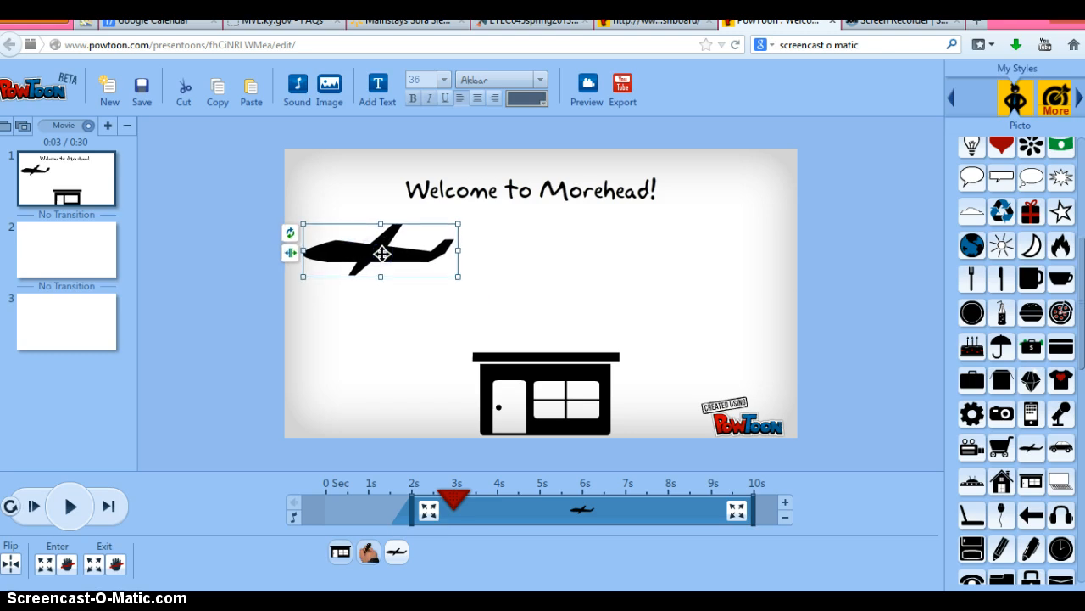
{"action": "left_click", "coordinate": [429, 511]}
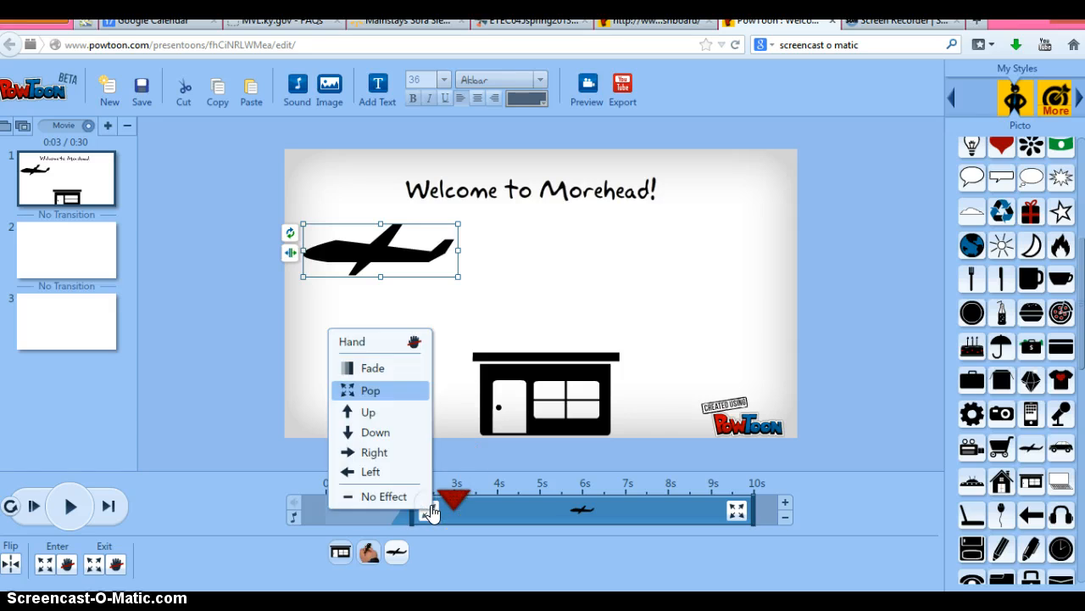
{"action": "left_click", "coordinate": [370, 473]}
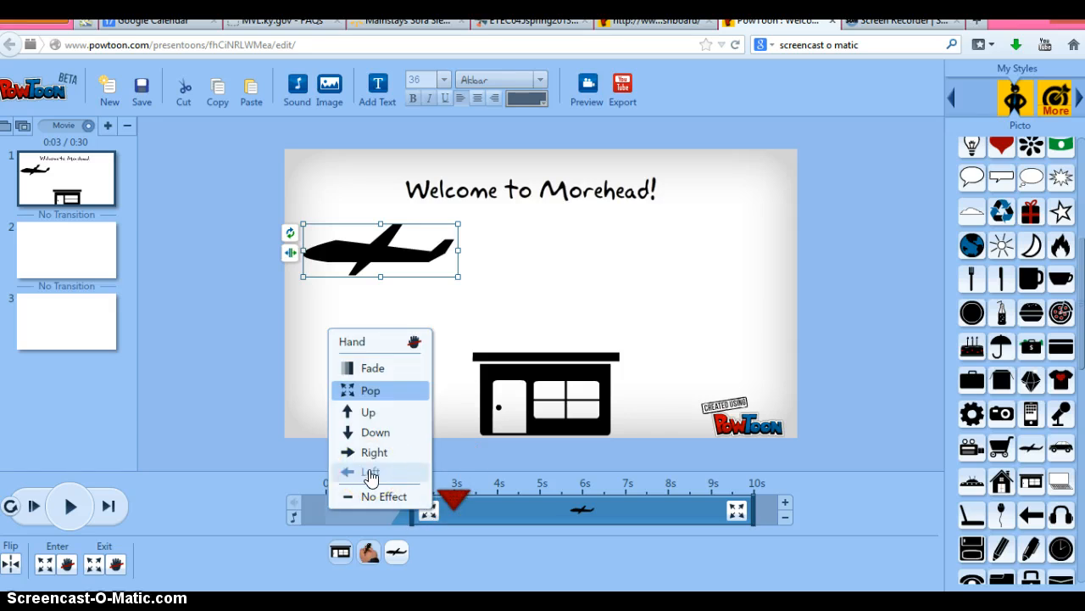
{"action": "left_click", "coordinate": [370, 473]}
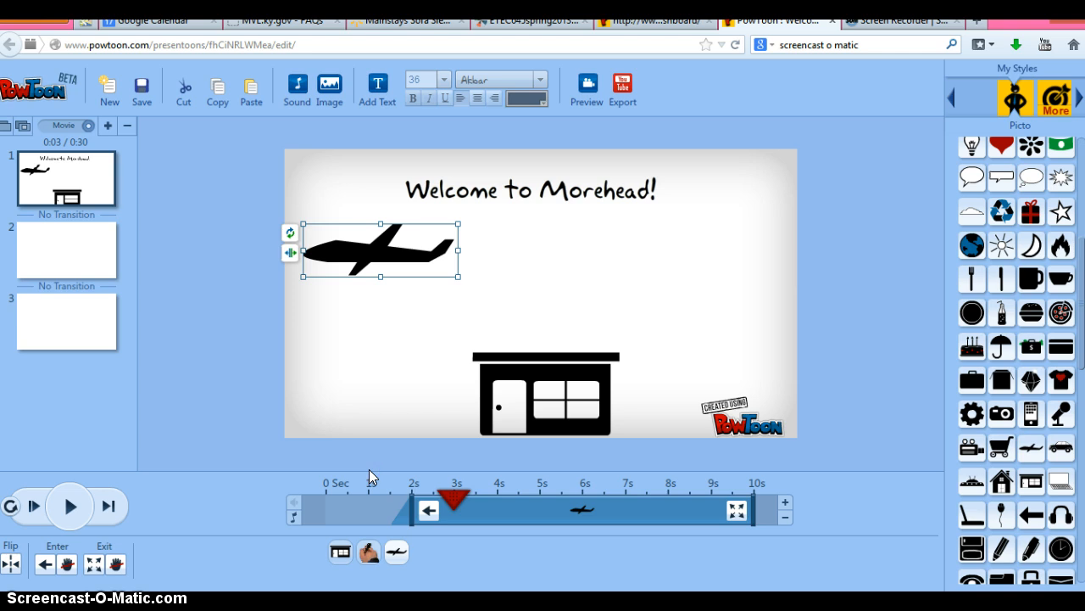
{"action": "left_click", "coordinate": [389, 472]}
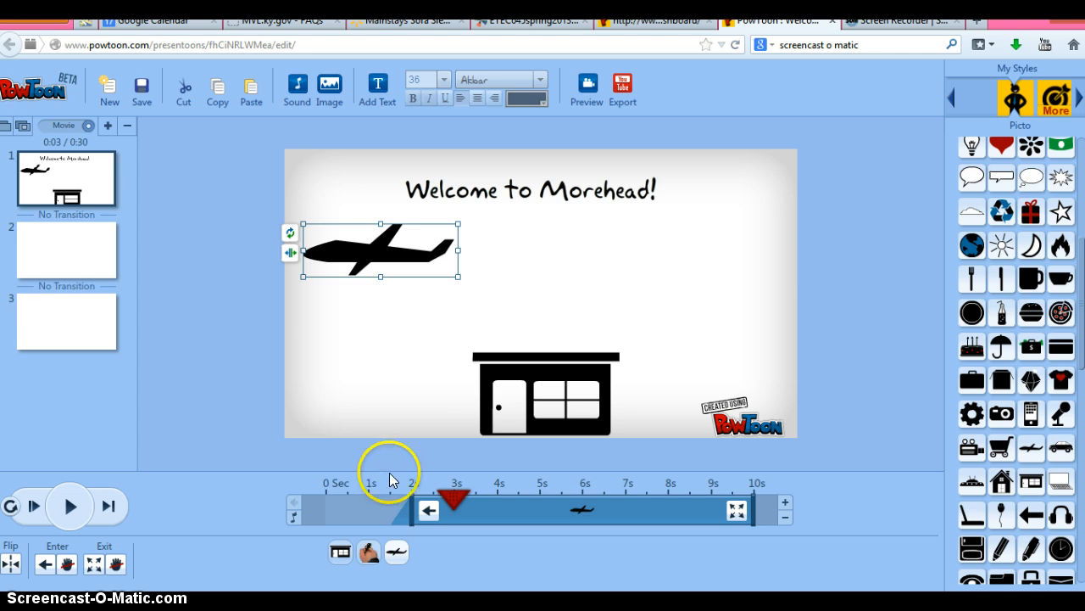
{"action": "left_click", "coordinate": [341, 553]}
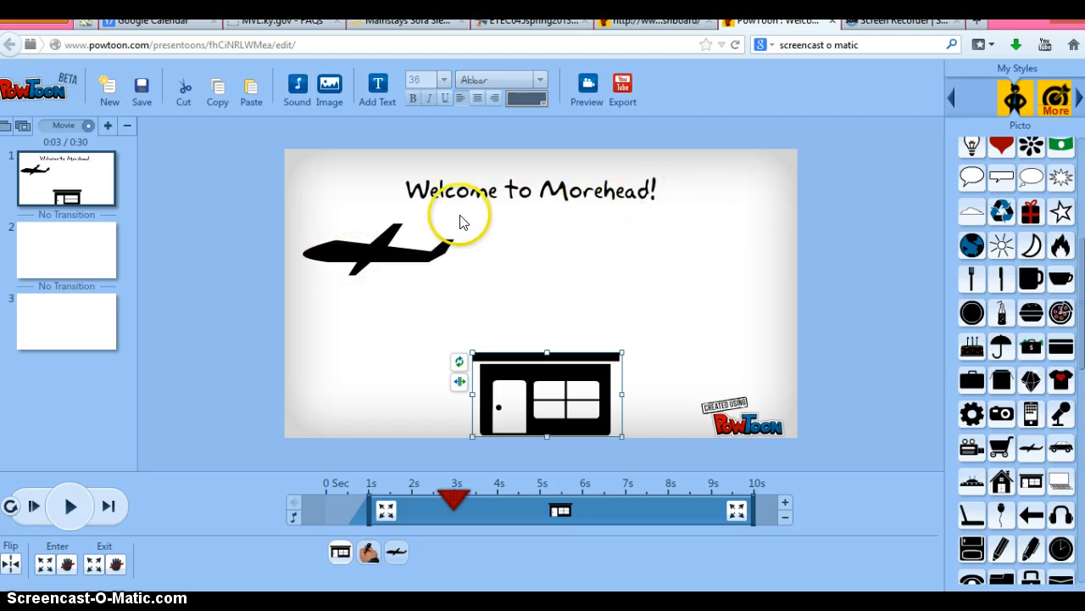
Preview Deck The Halls in the Music Track list and add it as the looping music track
{"action": "left_click", "coordinate": [295, 100]}
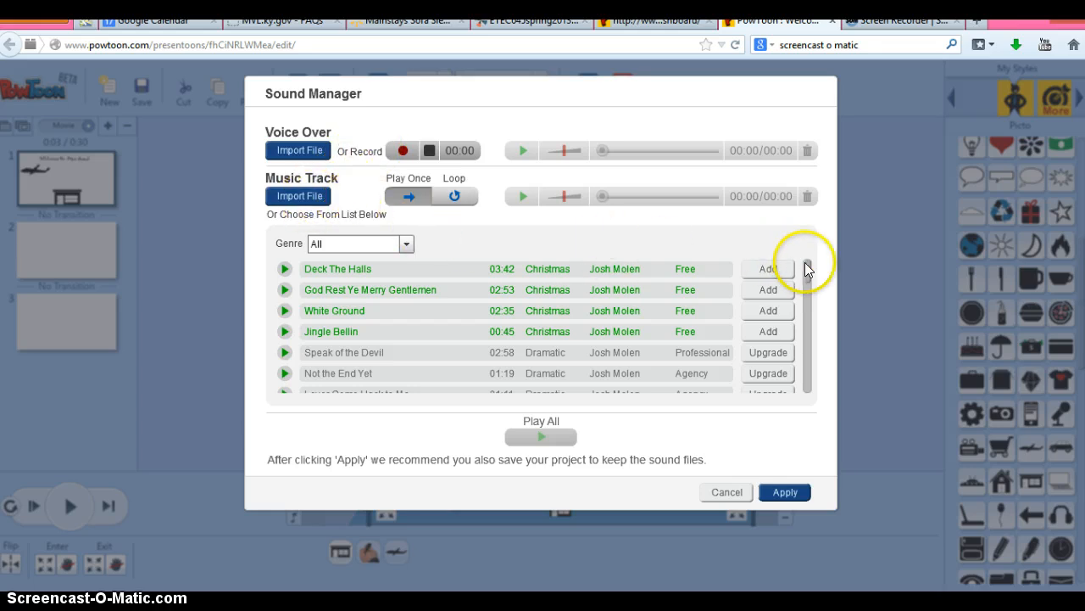
{"action": "left_click_drag", "start_coordinate": [809, 267], "coordinate": [823, 386]}
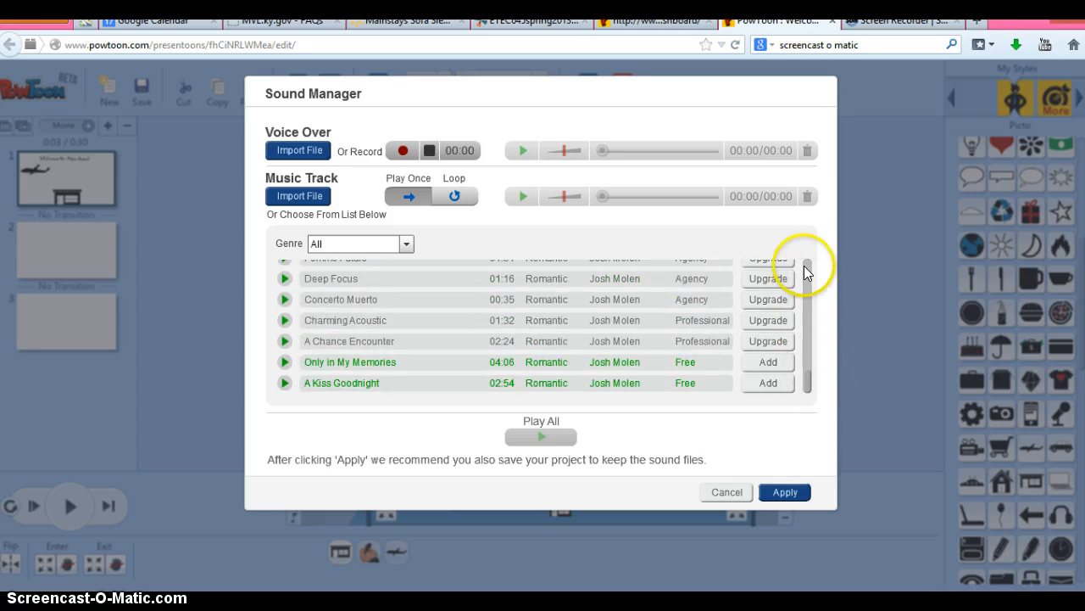
{"action": "left_click_drag", "start_coordinate": [807, 381], "coordinate": [807, 267]}
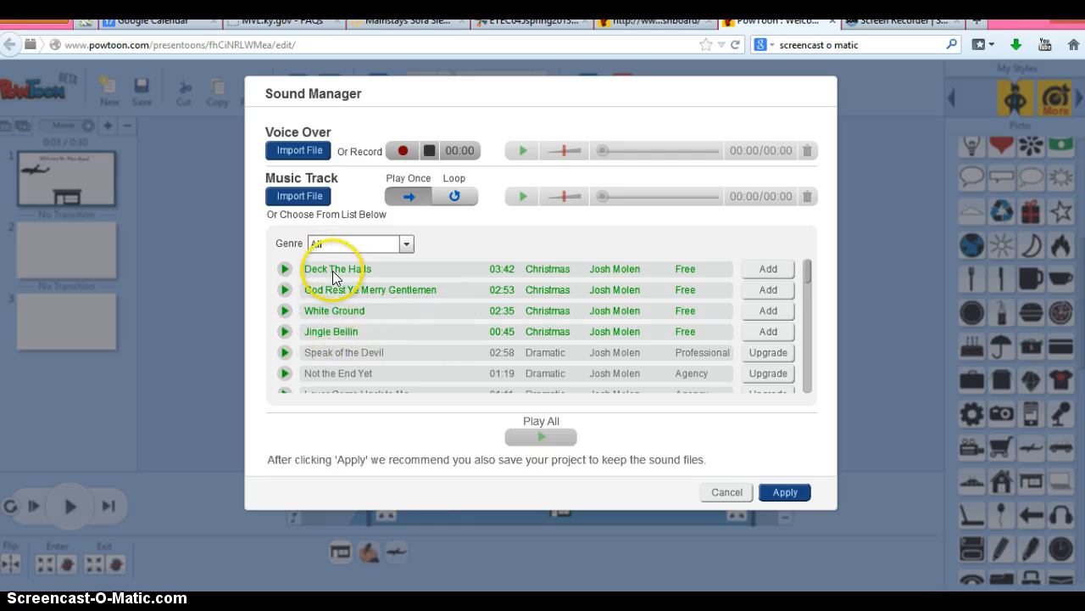
{"action": "left_click", "coordinate": [284, 269]}
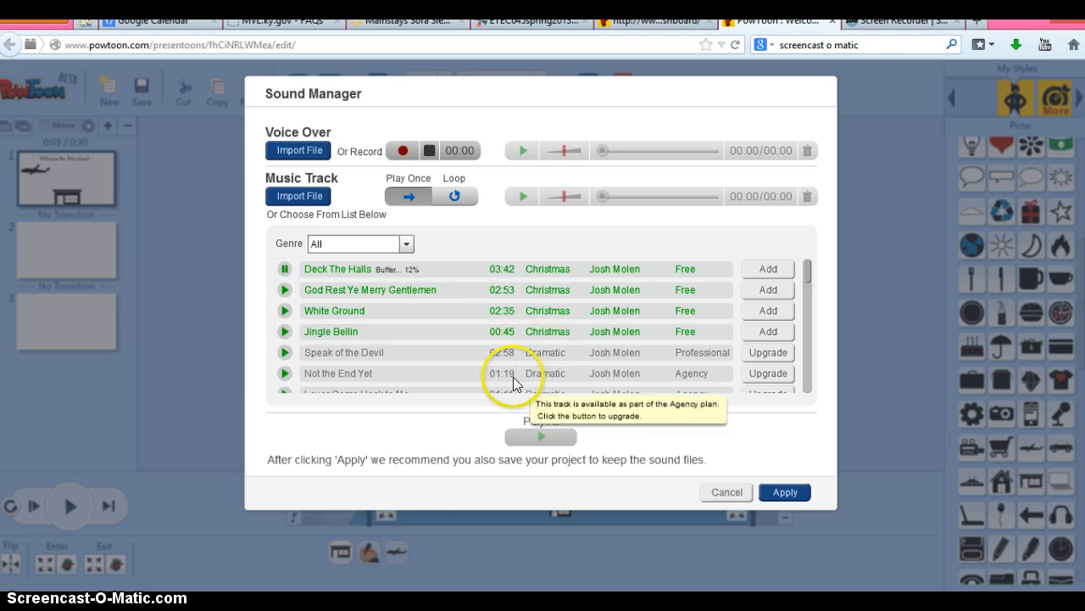
{"action": "left_click", "coordinate": [284, 269]}
{"action": "left_click", "coordinate": [778, 269]}
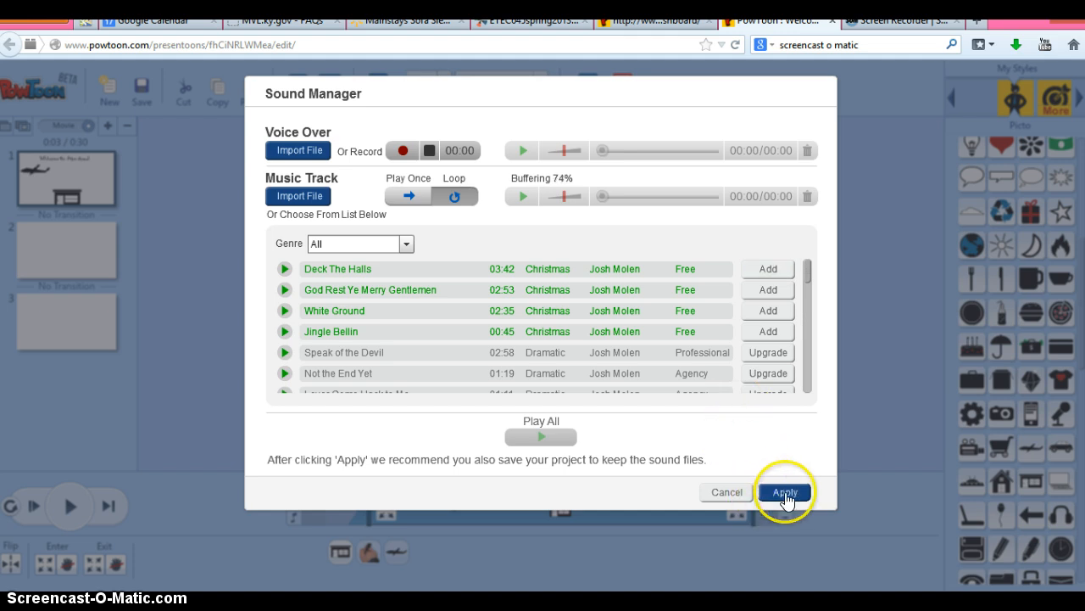
Apply the Deck The Halls track, save the presentation, and open its preview page
{"action": "left_click", "coordinate": [786, 494]}
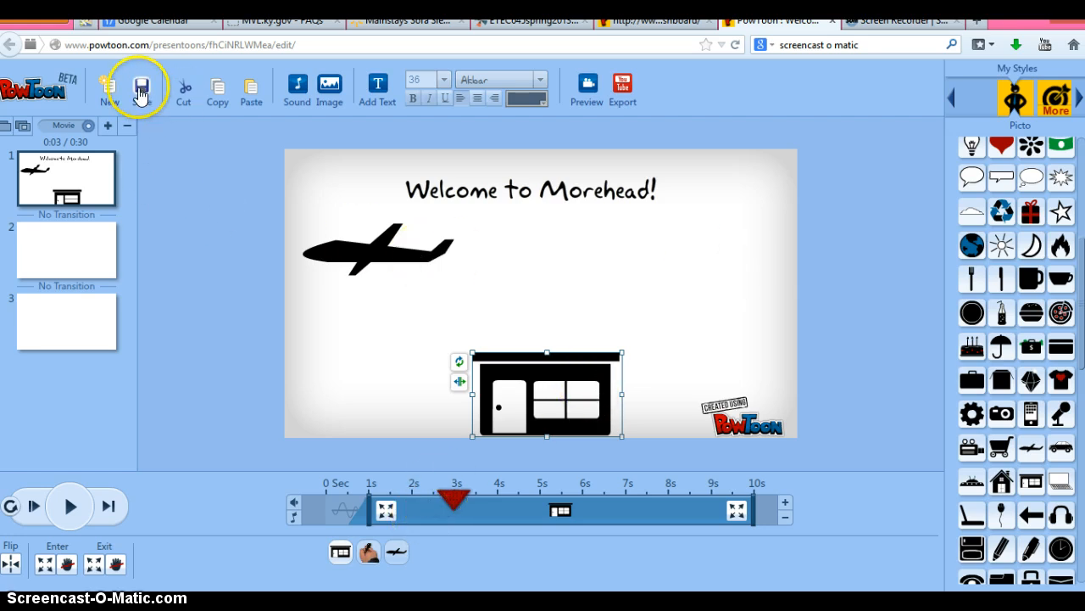
{"action": "left_click", "coordinate": [141, 93]}
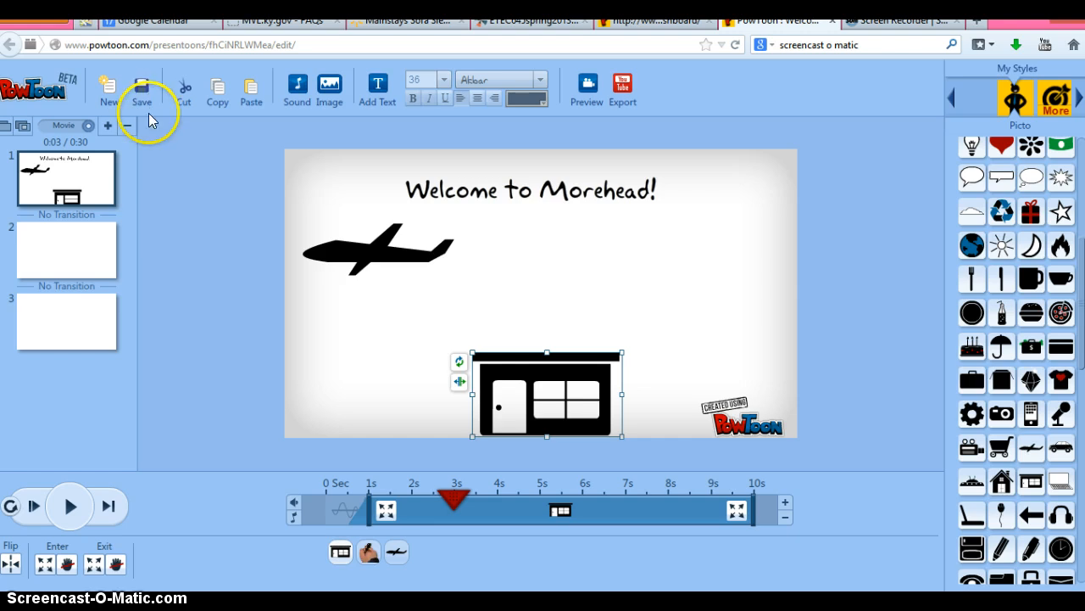
{"action": "left_click", "coordinate": [588, 93]}
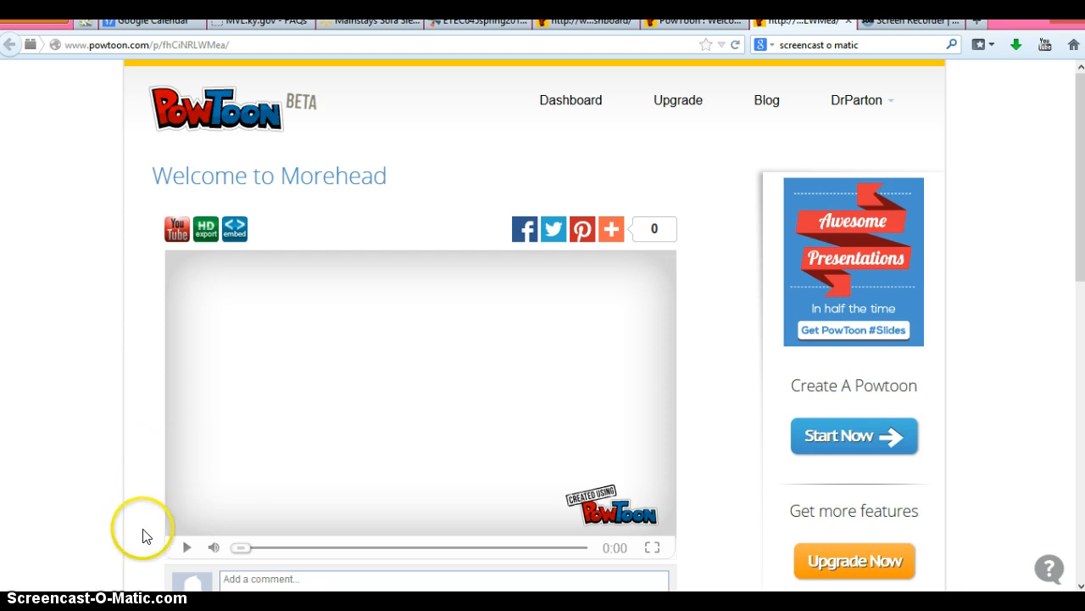
Play the Welcome to Morehead preview and pause it at 0:06
{"action": "left_click", "coordinate": [183, 552]}
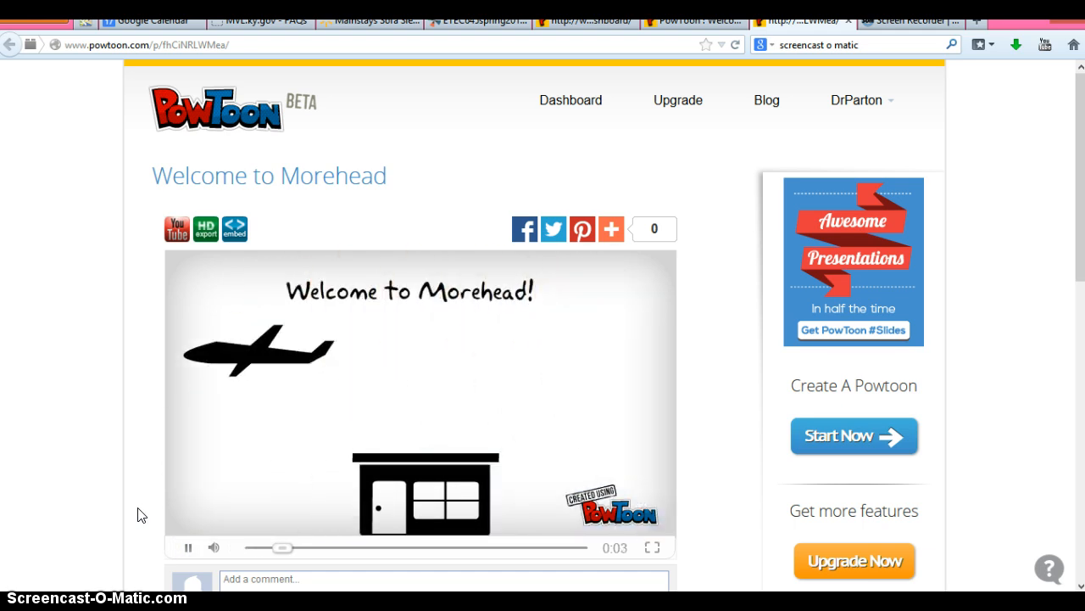
{"action": "left_click", "coordinate": [183, 527]}
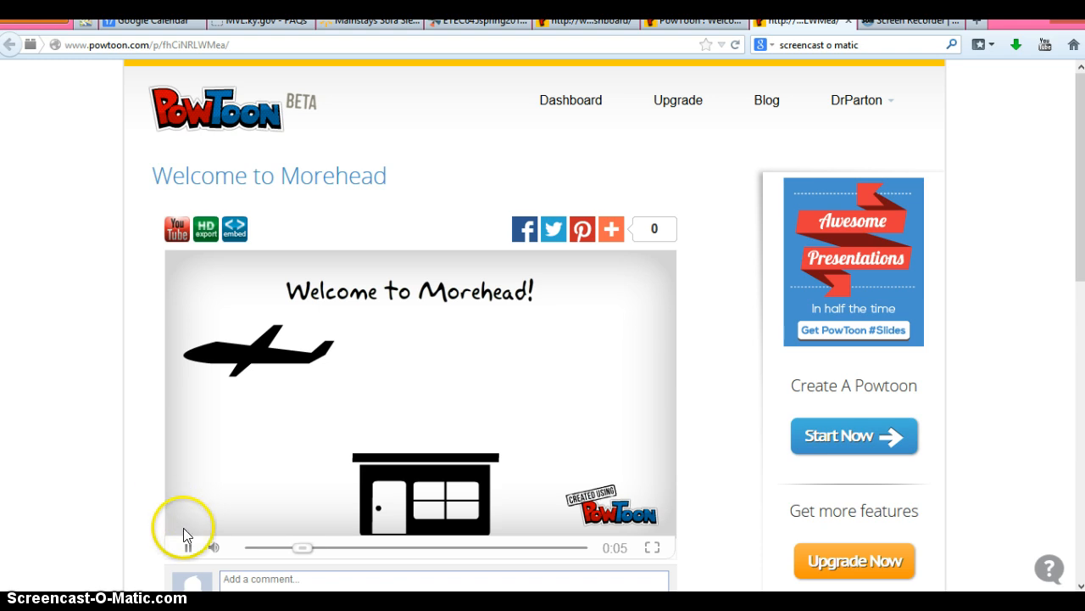
{"action": "left_click", "coordinate": [187, 547]}
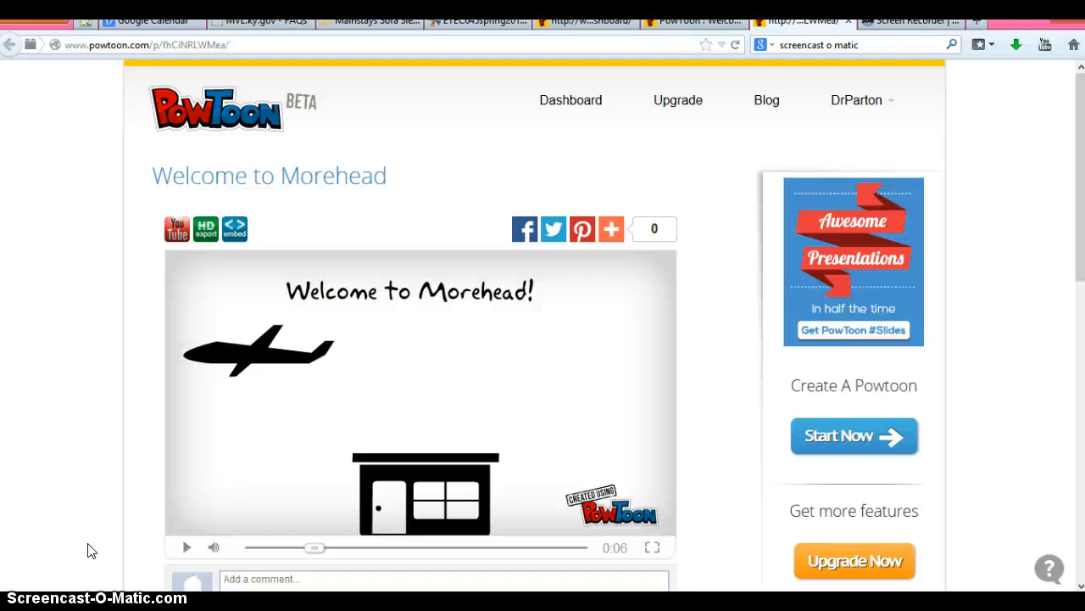
{"action": "left_click", "coordinate": [53, 545]}
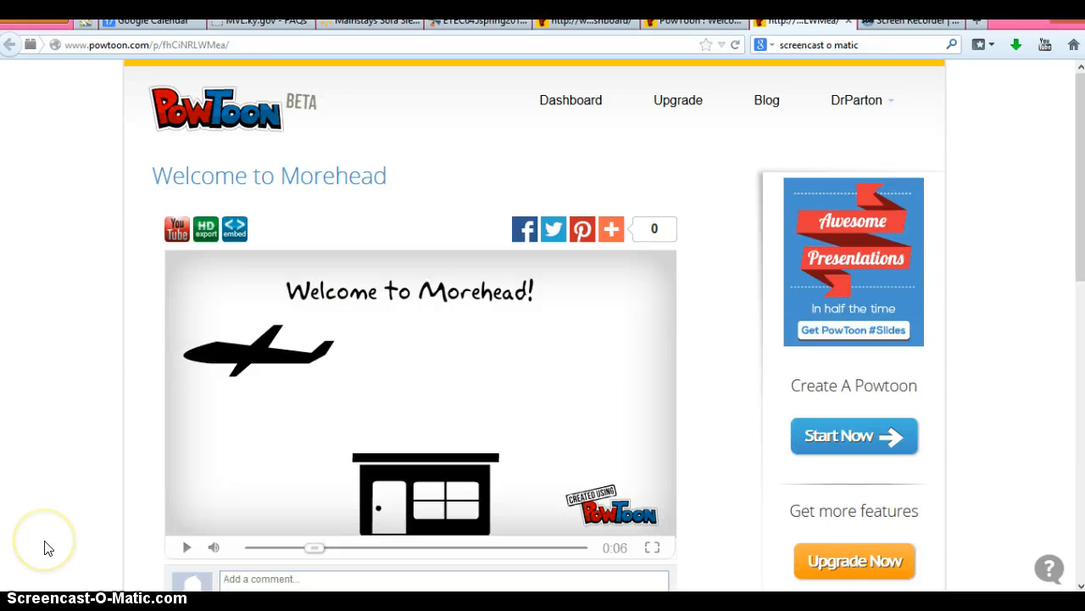